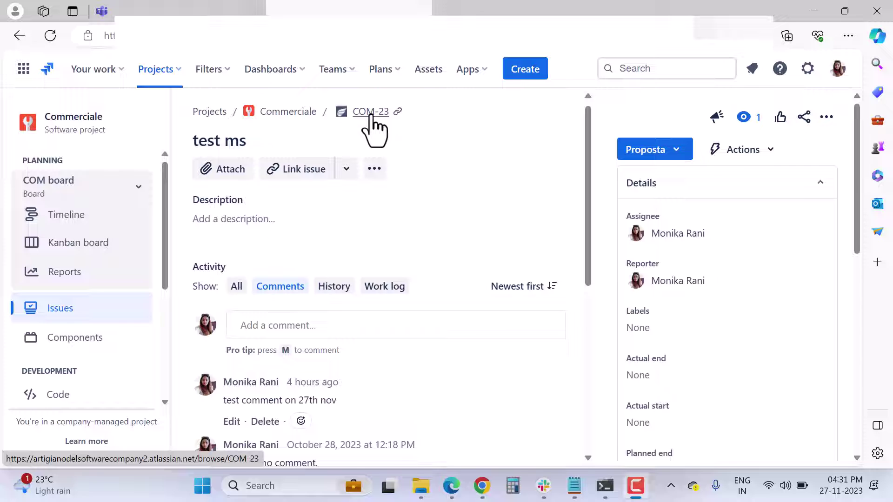
- Check the 'test ms' comment on COM-23, then view its notification in the Teams Jira-MS channel
mouse_move(326, 382)
scroll(326, 383, down, 1)
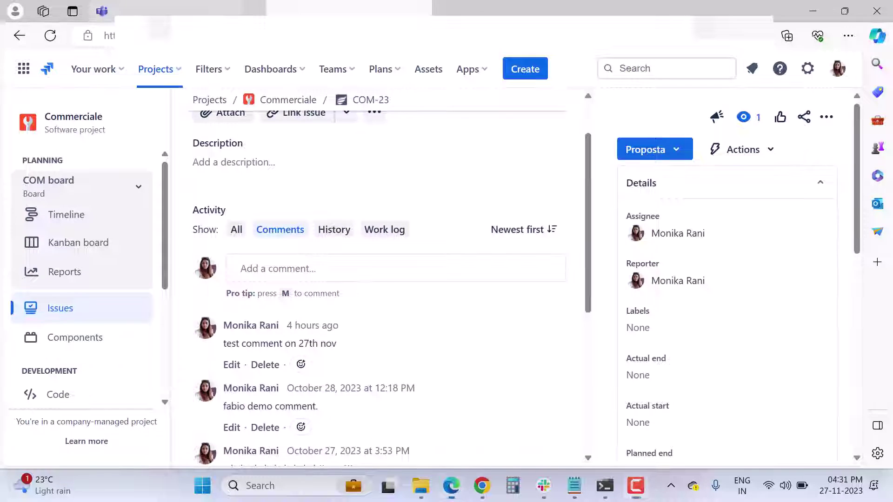
click(139, 11)
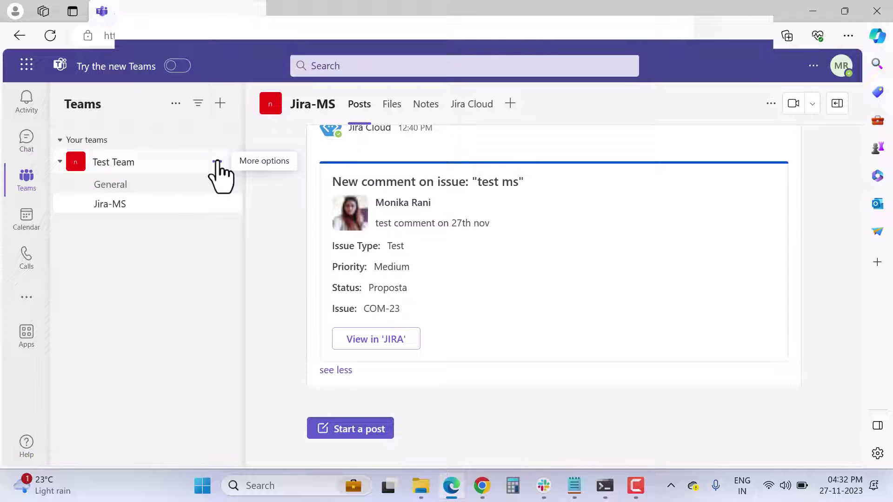
- Show the Jira-MS channel's connectors: Incoming Webhook and Jira Cloud, each 1 configured
click(217, 163)
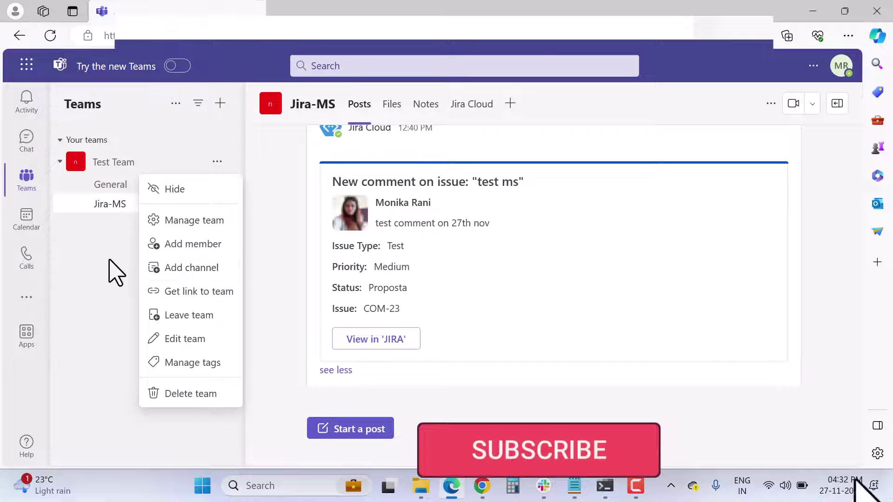
click(114, 272)
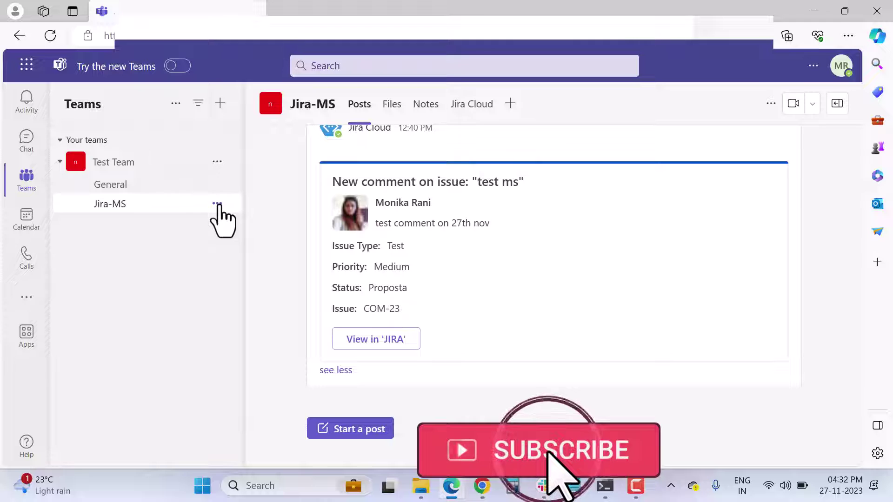
click(217, 205)
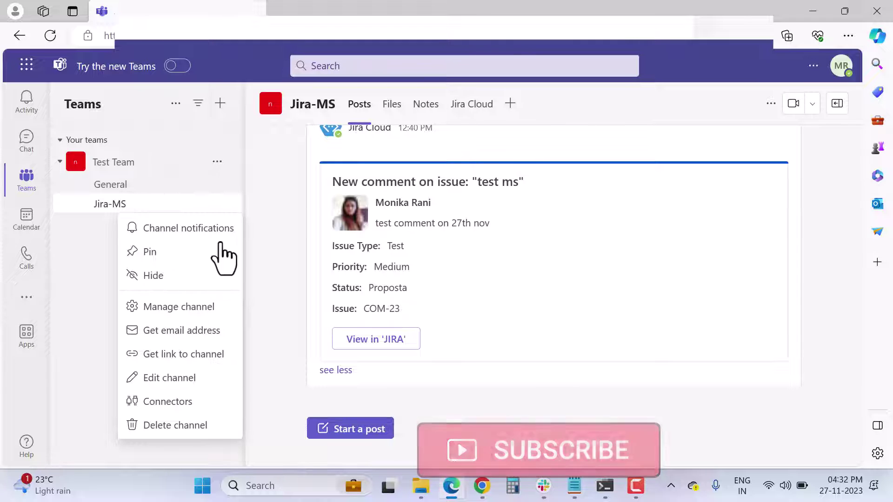
click(167, 402)
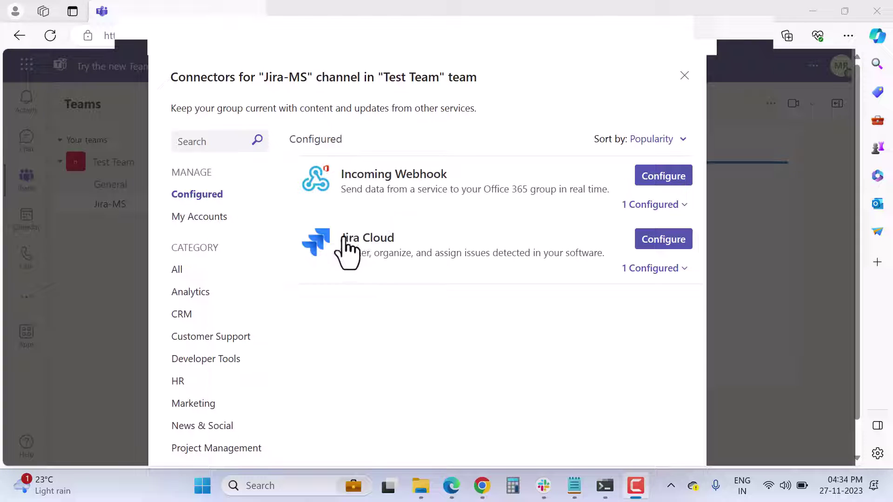
- Open the configured Jira-whook Jira Cloud connector's settings from the connectors list
click(684, 269)
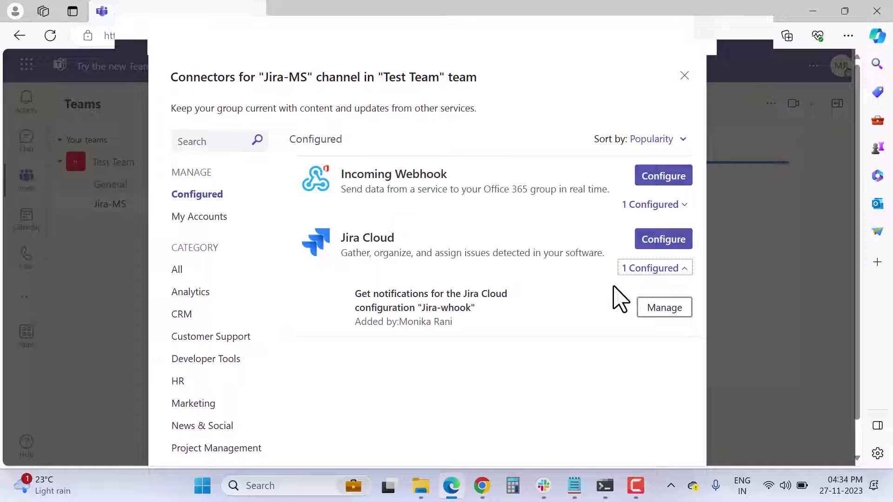
click(667, 308)
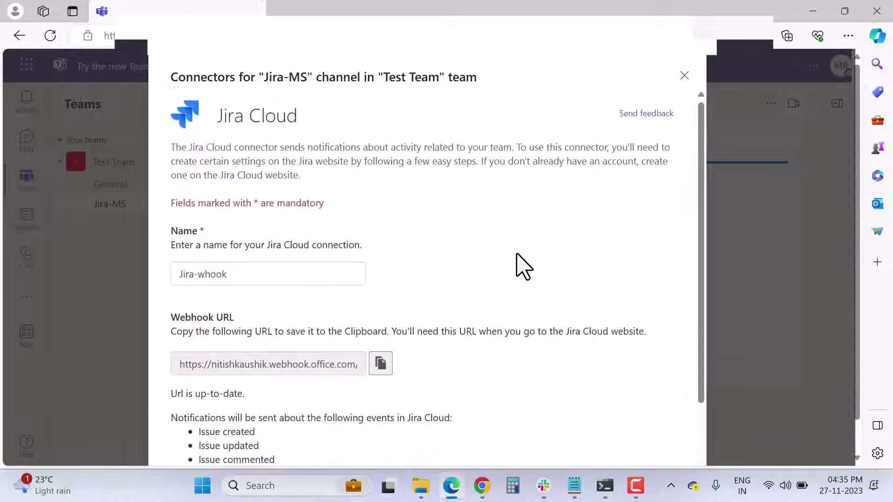
scroll(524, 267, down, 3)
scroll(524, 267, up, 3)
scroll(524, 266, down, 3)
scroll(516, 265, up, 2)
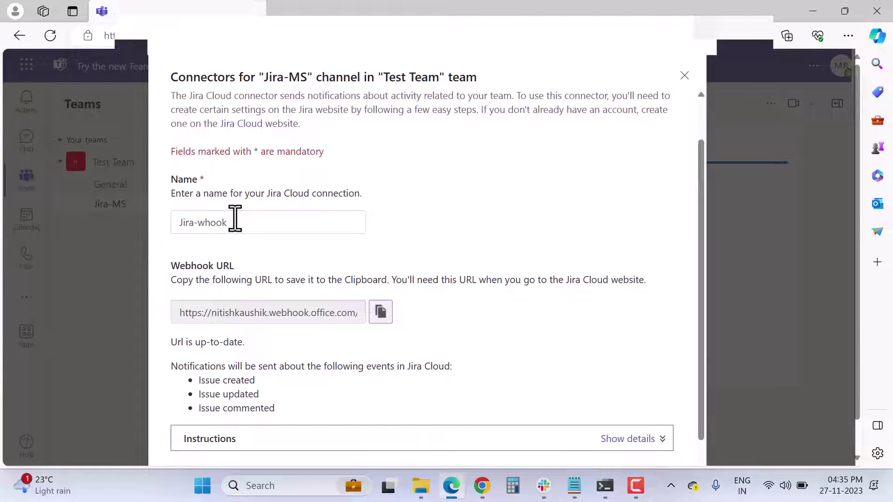
- Review the Jira-whook name and notified events, save the connector, and close the dialog
drag(237, 222, 194, 221)
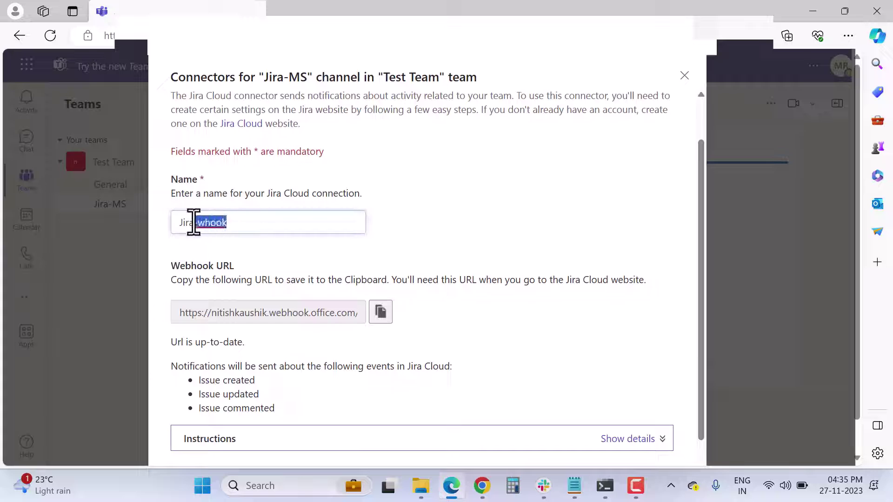
click(266, 226)
scroll(444, 254, down, 2)
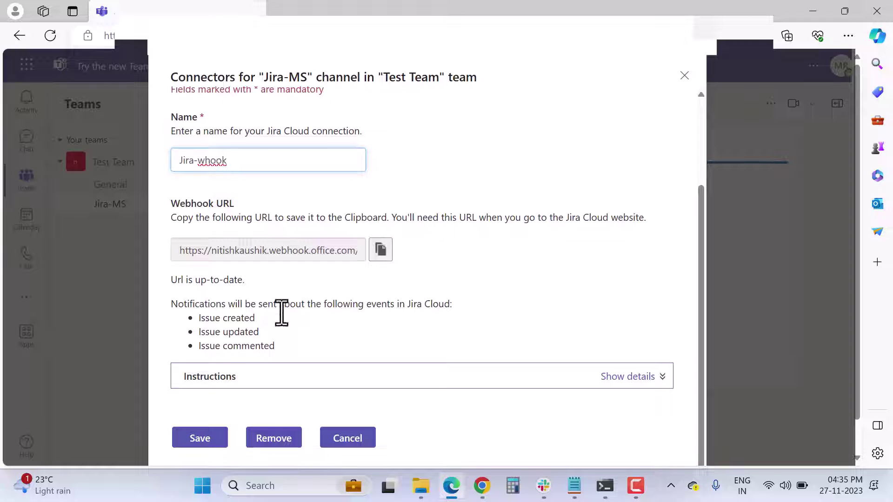
drag(173, 307, 447, 310)
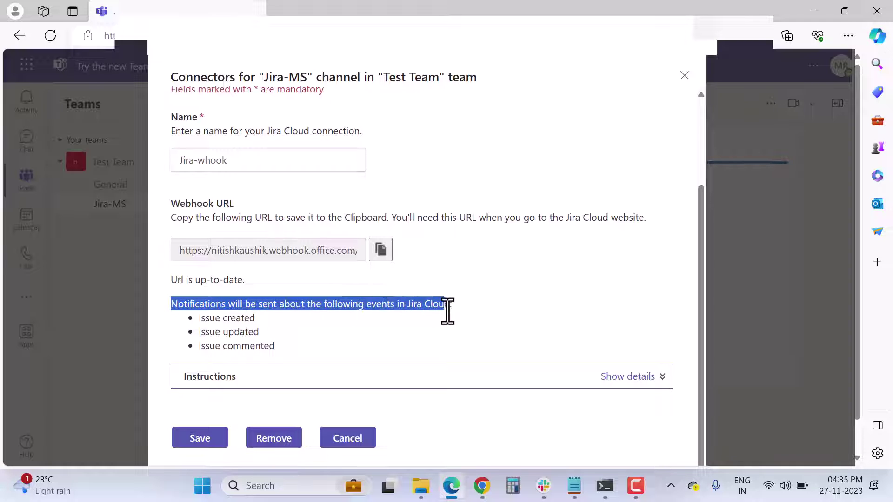
click(488, 303)
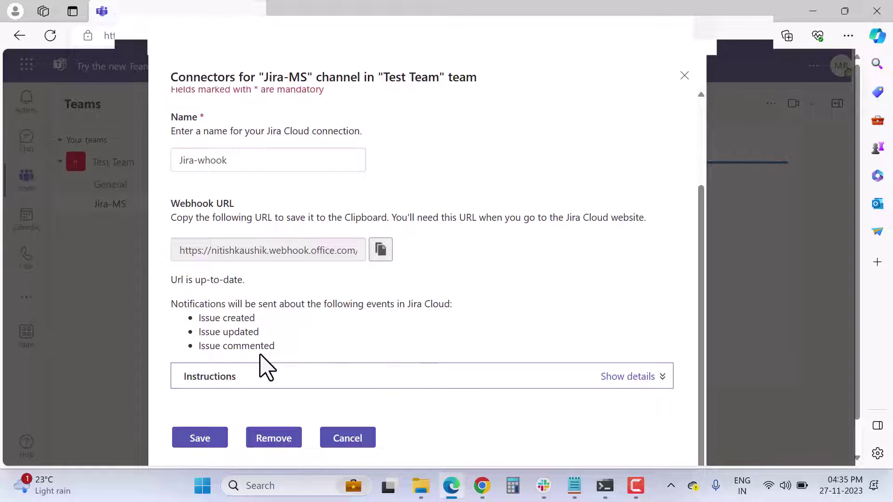
scroll(385, 354, down, 1)
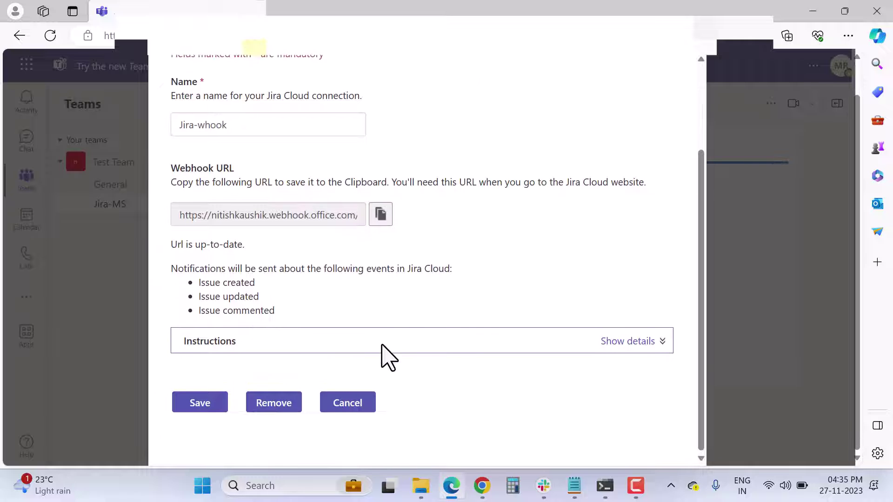
click(200, 403)
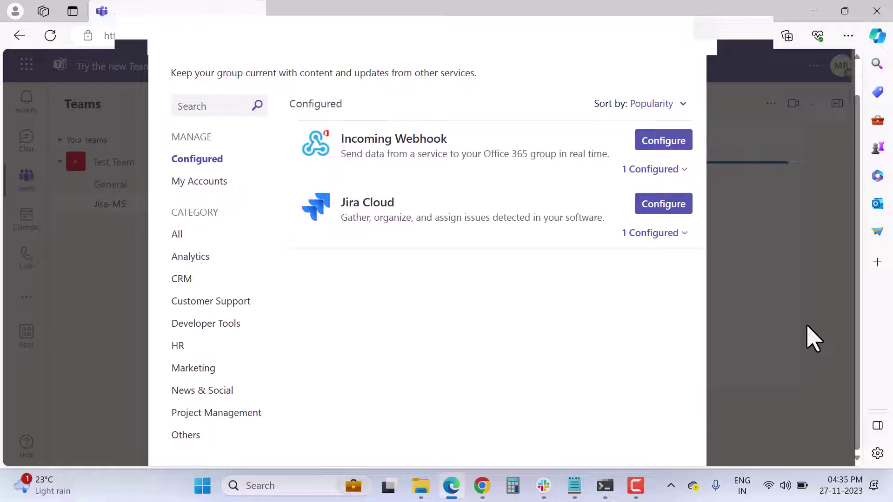
key(Escape)
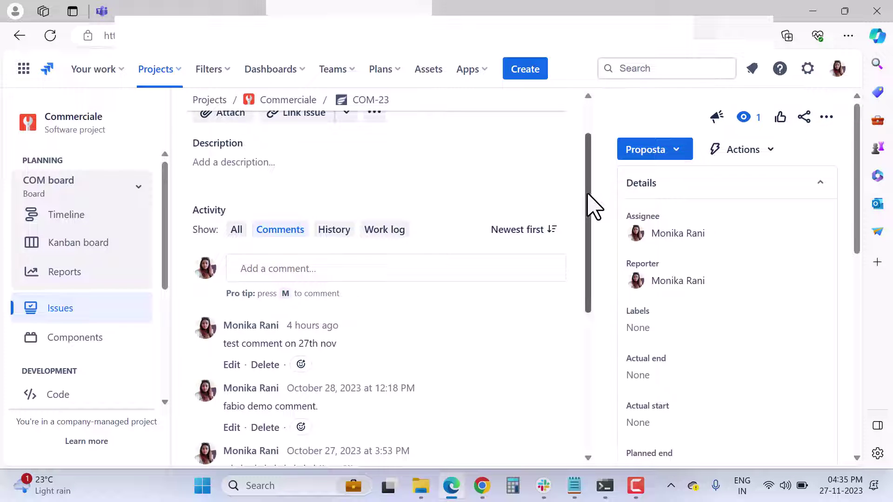
- Go to System settings > Advanced > WebHooks to show the New Webhook Listener
drag(588, 194, 588, 136)
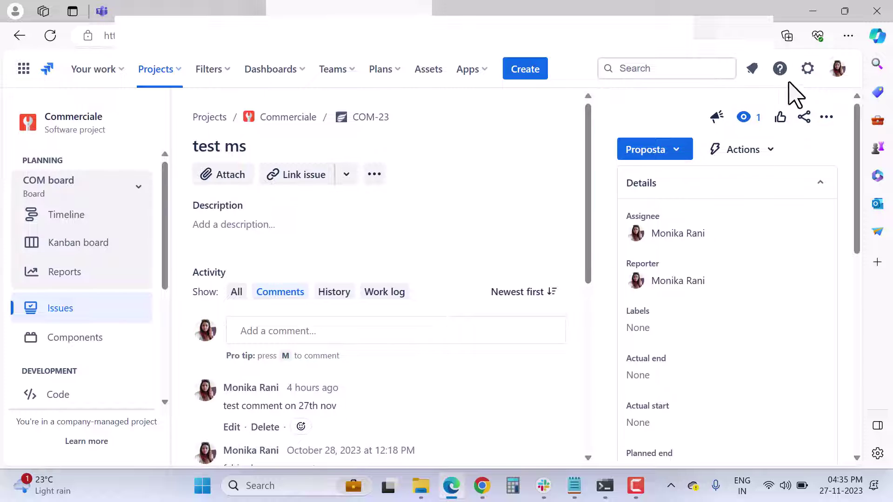
click(808, 70)
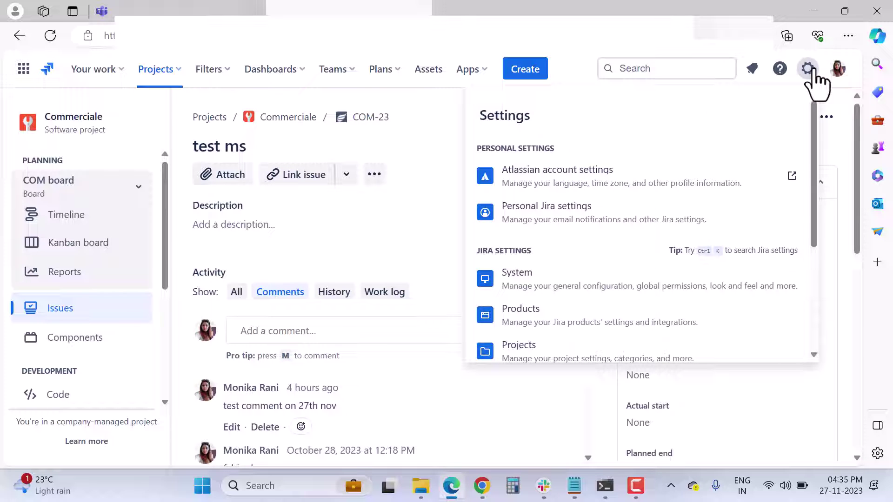
click(518, 283)
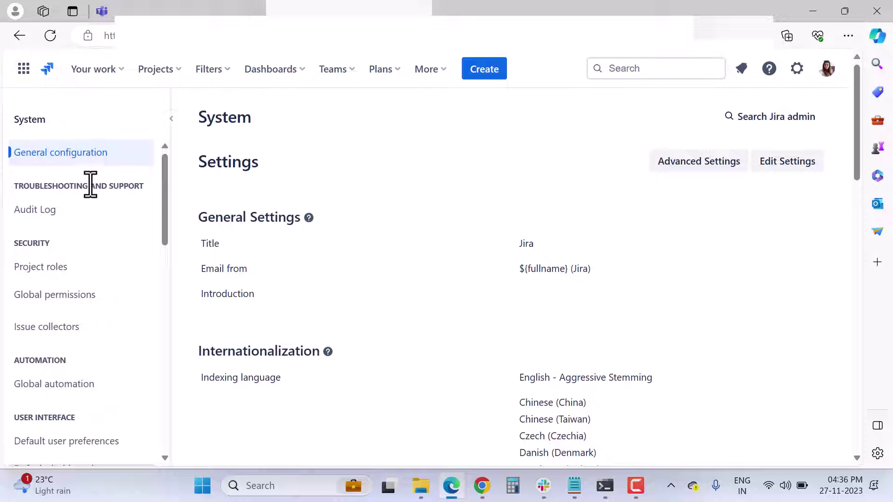
drag(166, 199, 171, 408)
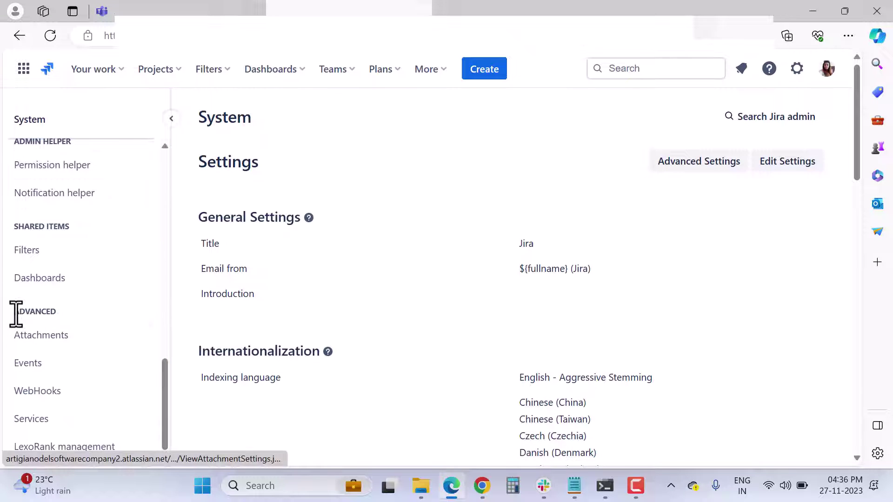
click(40, 393)
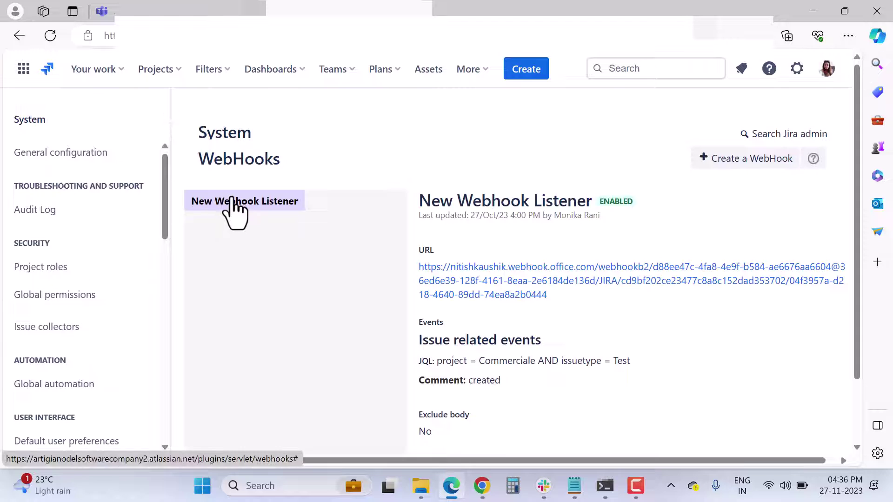
- Open the New Webhook Listener's edit form, review it, then return to the Teams Jira-MS channel
scroll(611, 239, down, 2)
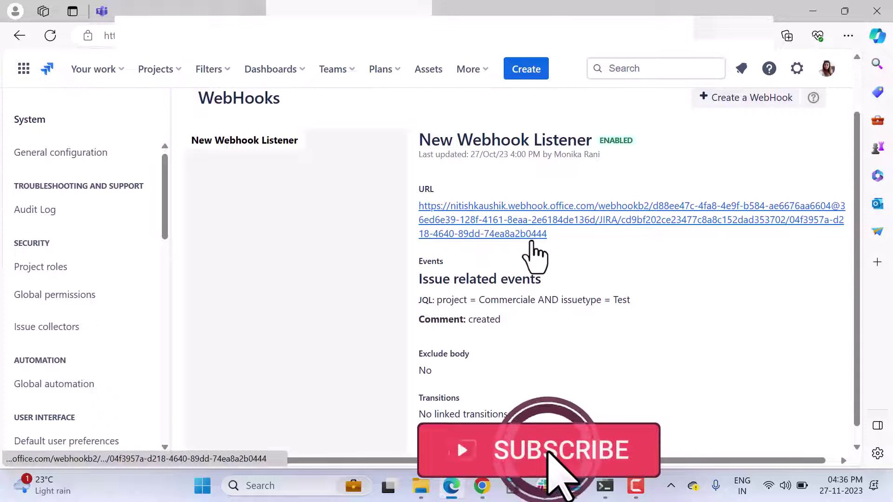
scroll(587, 269, down, 1)
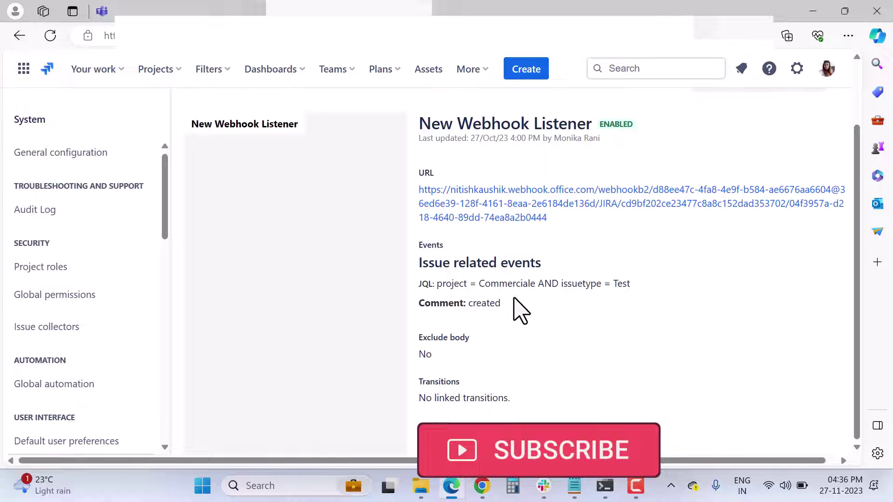
click(433, 432)
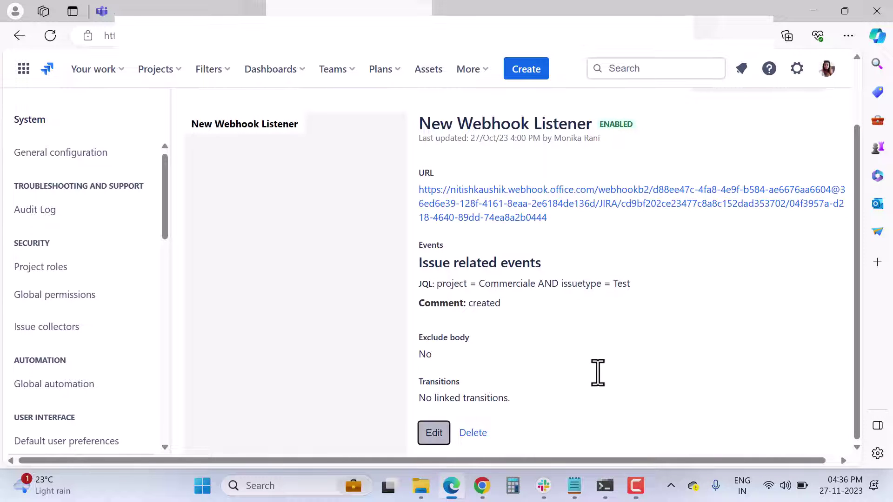
scroll(695, 352, up, 2)
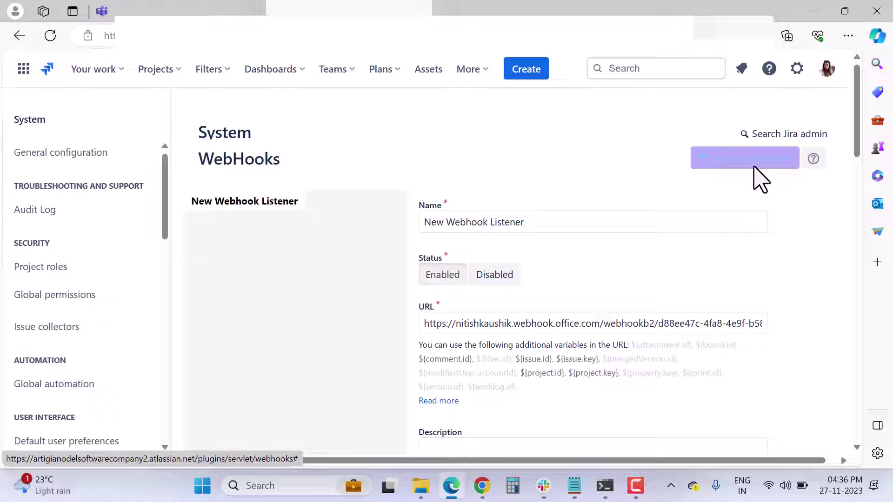
scroll(642, 288, down, 1)
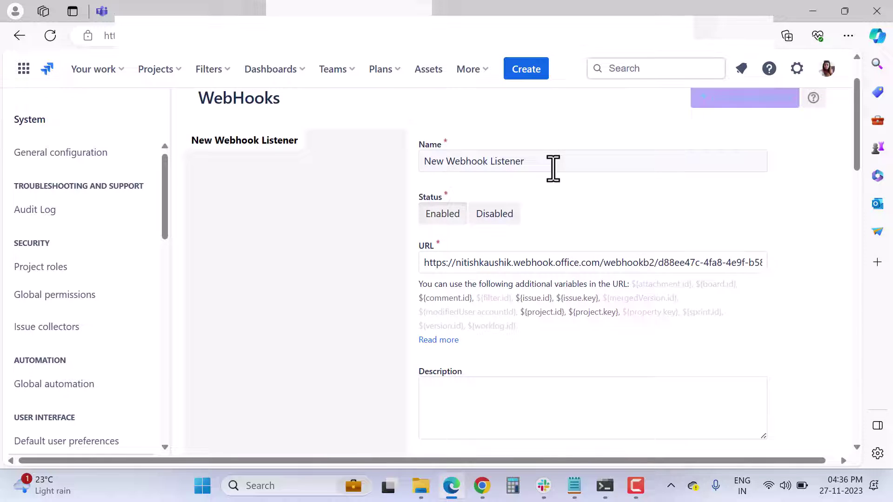
scroll(576, 227, down, 1)
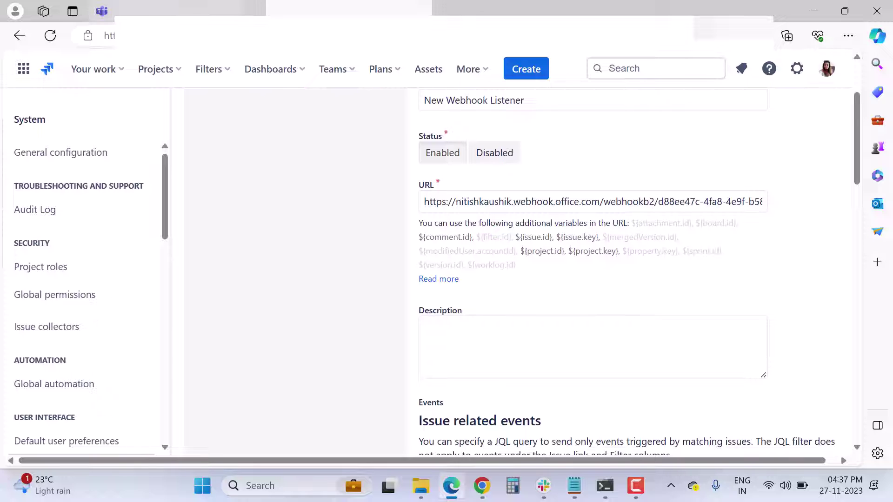
click(139, 11)
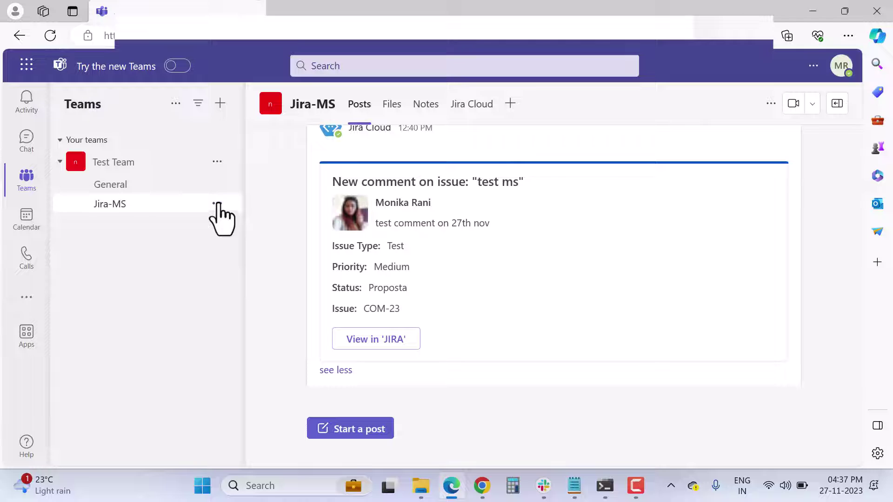
- Copy the Webhook URL from the Jira-MS channel's configured Jira-whook Jira Cloud connector
click(217, 204)
click(186, 403)
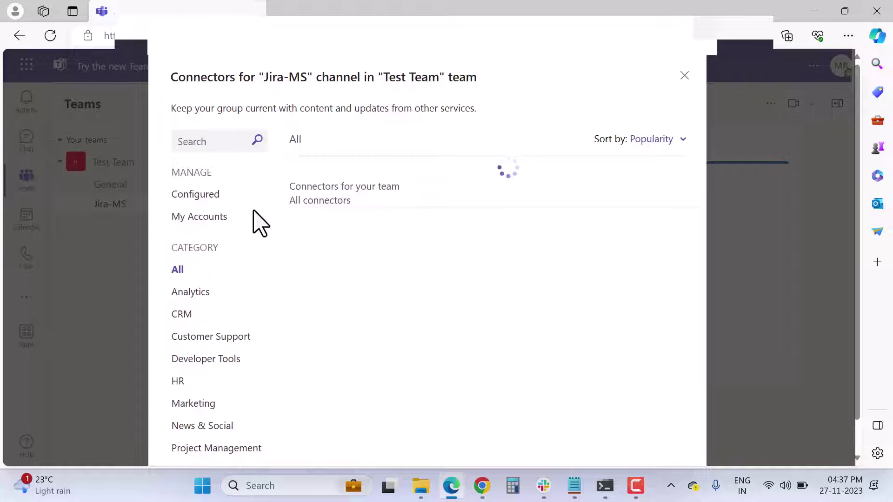
click(194, 196)
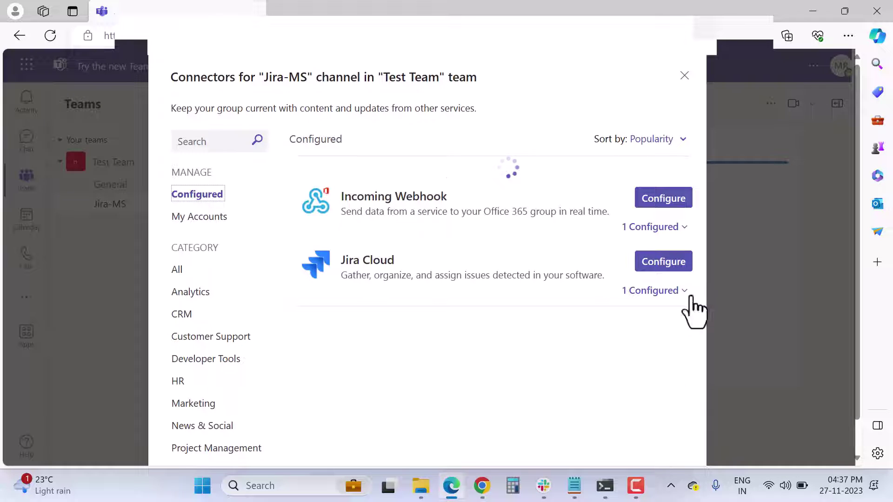
click(670, 270)
click(655, 312)
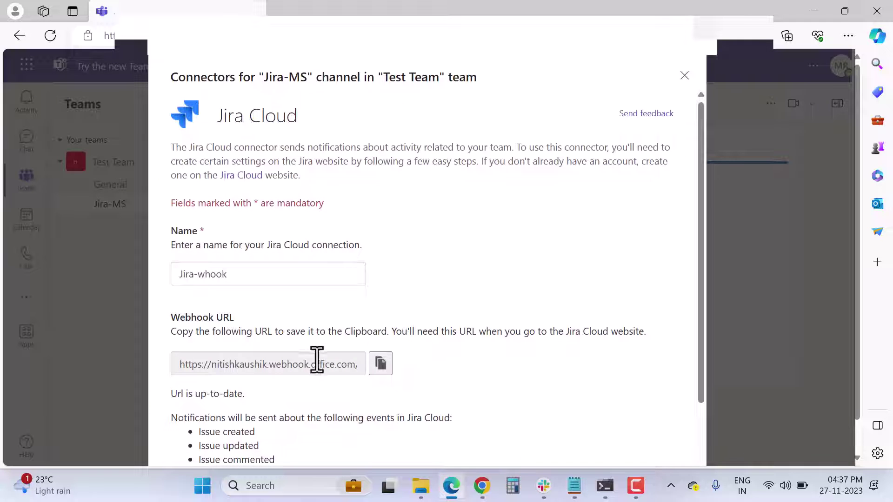
click(380, 364)
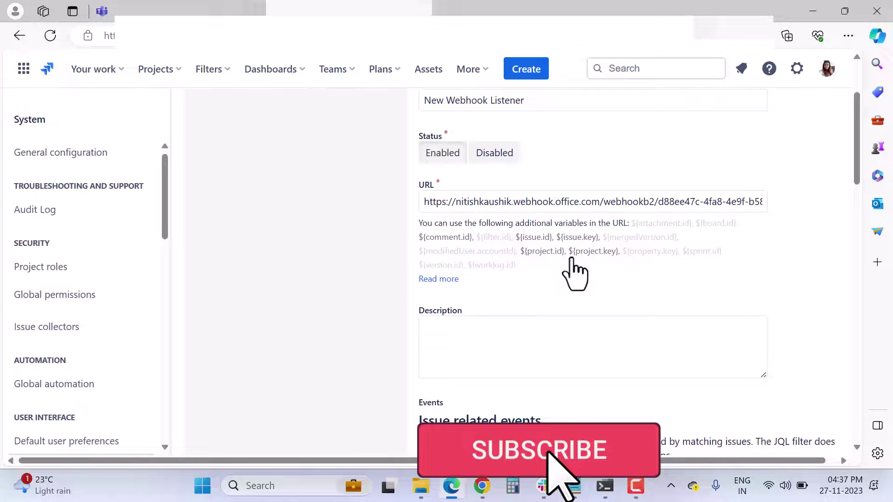
- Scroll through the New Webhook Listener edit form and cancel it without saving
scroll(576, 274, down, 1)
scroll(557, 263, down, 1)
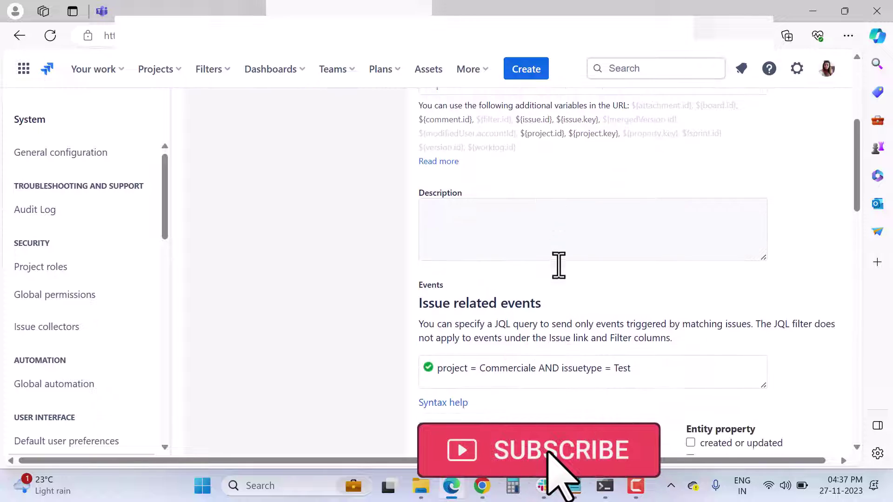
scroll(647, 269, down, 2)
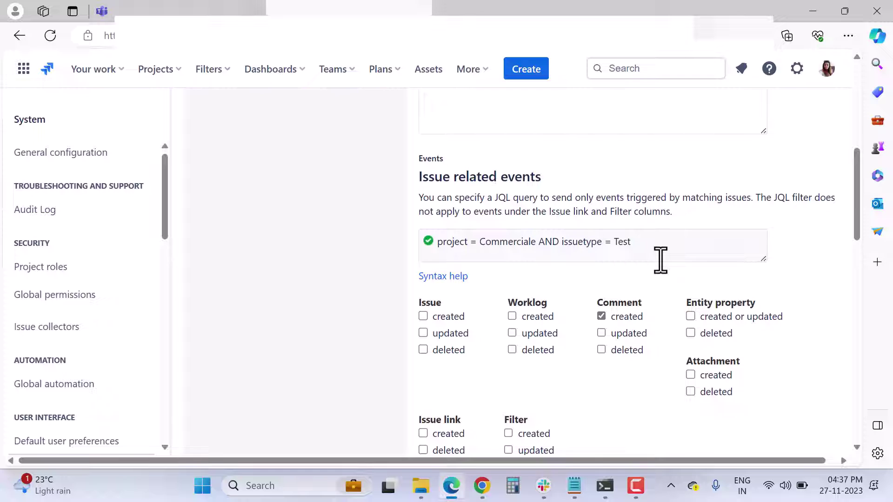
scroll(660, 261, down, 1)
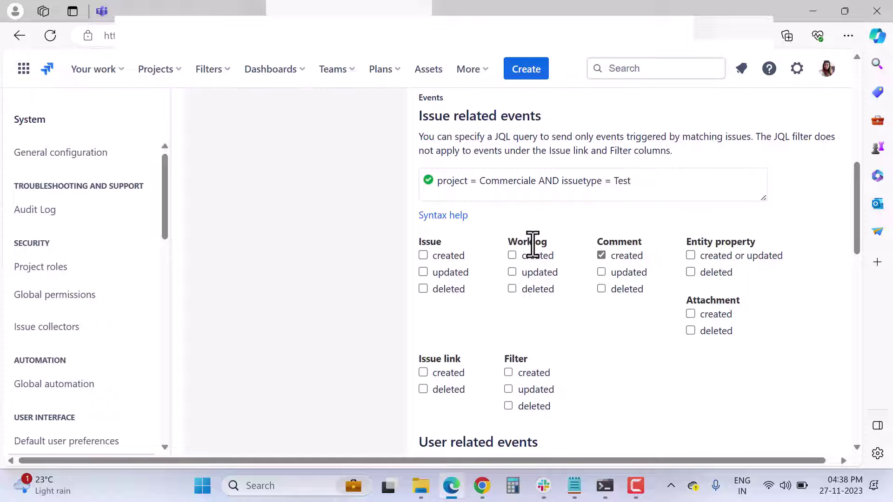
scroll(611, 313, down, 2)
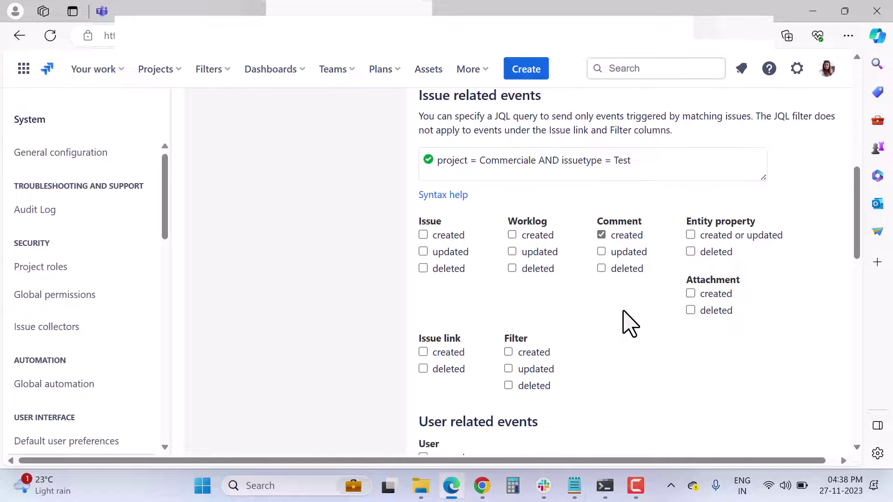
scroll(587, 317, up, 2)
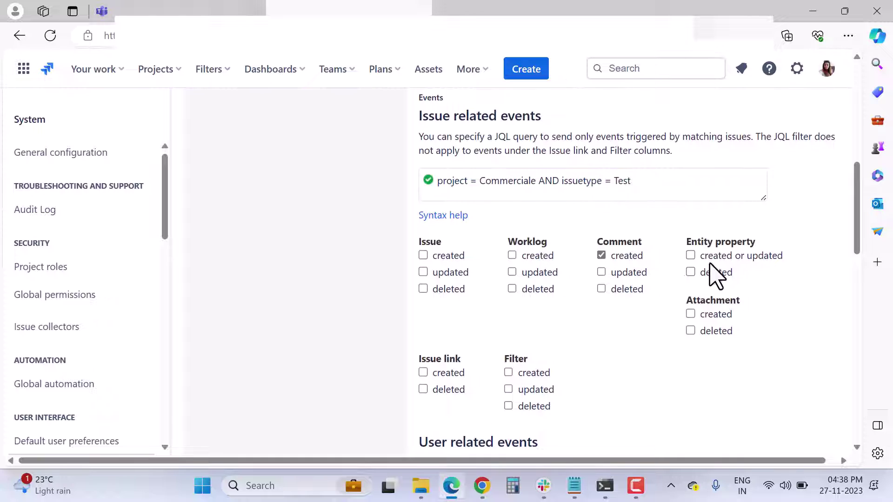
scroll(647, 371, down, 2)
scroll(643, 371, down, 1)
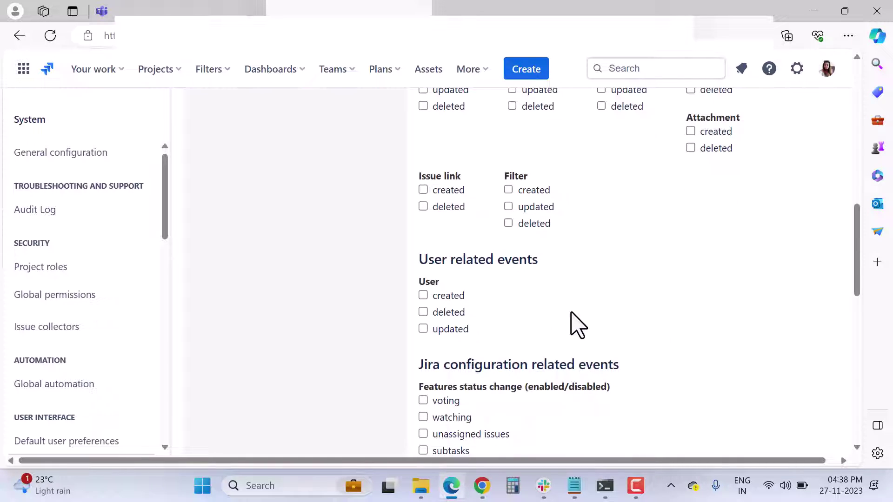
scroll(572, 321, down, 1)
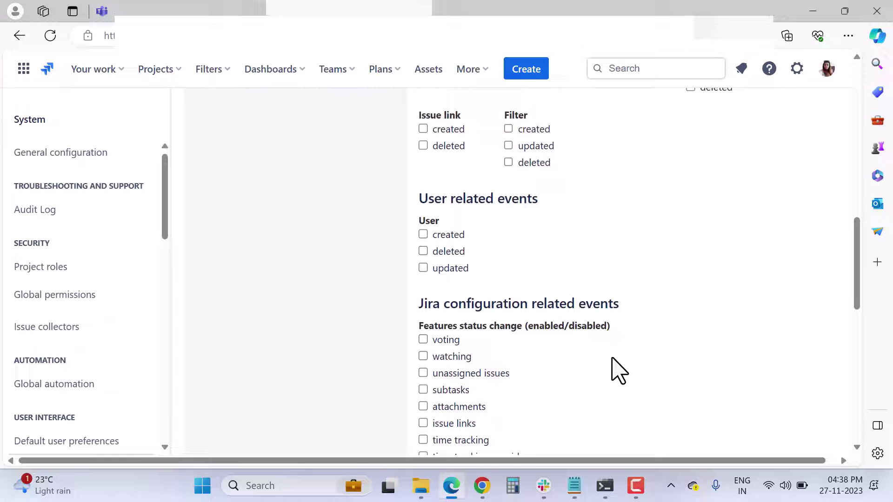
scroll(612, 370, down, 3)
scroll(619, 372, down, 4)
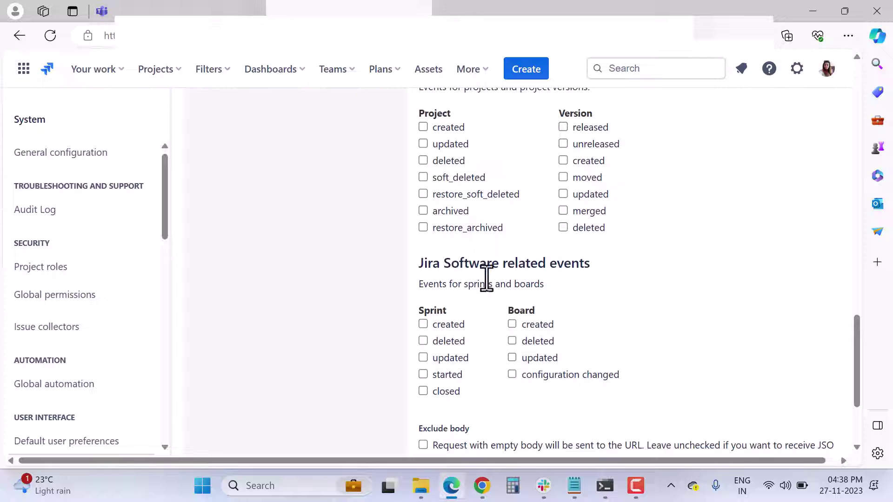
scroll(641, 307, down, 1)
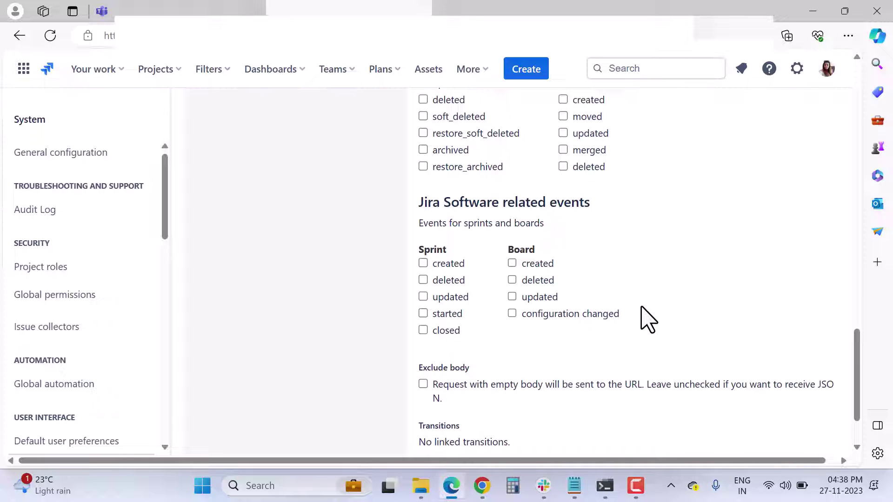
scroll(688, 335, down, 1)
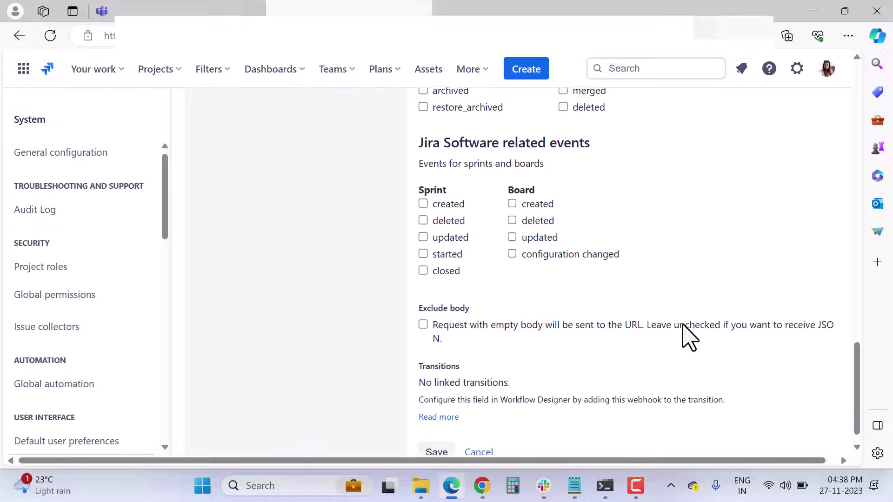
scroll(662, 314, up, 1)
scroll(661, 313, up, 4)
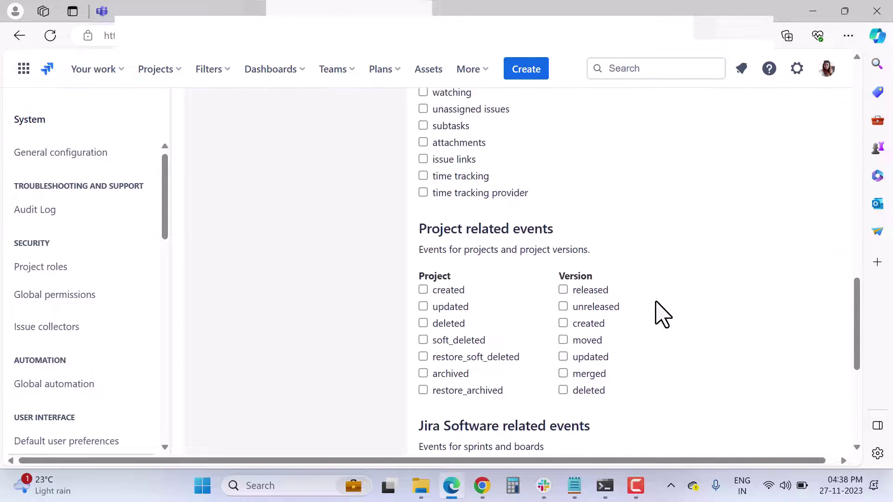
scroll(658, 313, down, 5)
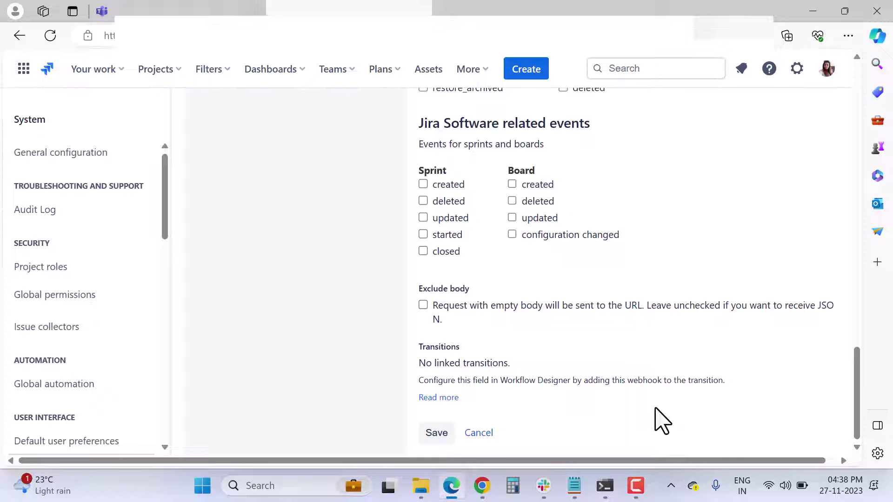
click(479, 435)
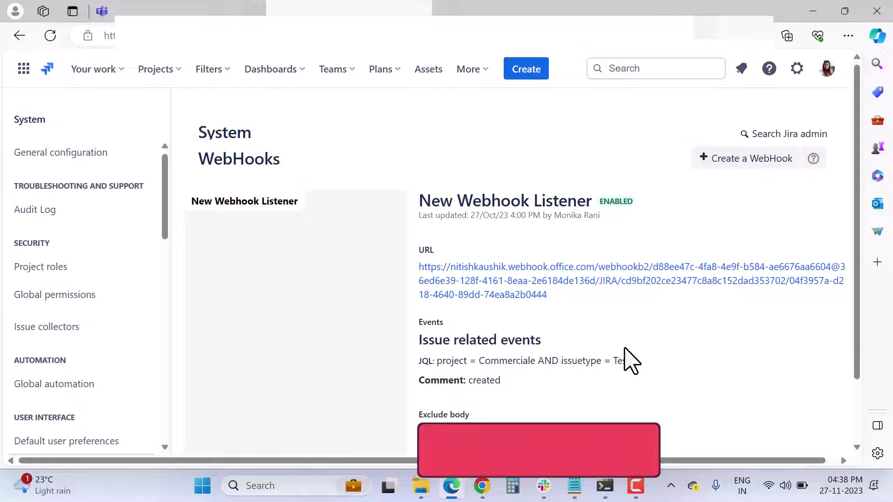
- Copy the connector's Webhook URL in Teams and return to the Jira webhook details
scroll(630, 361, down, 2)
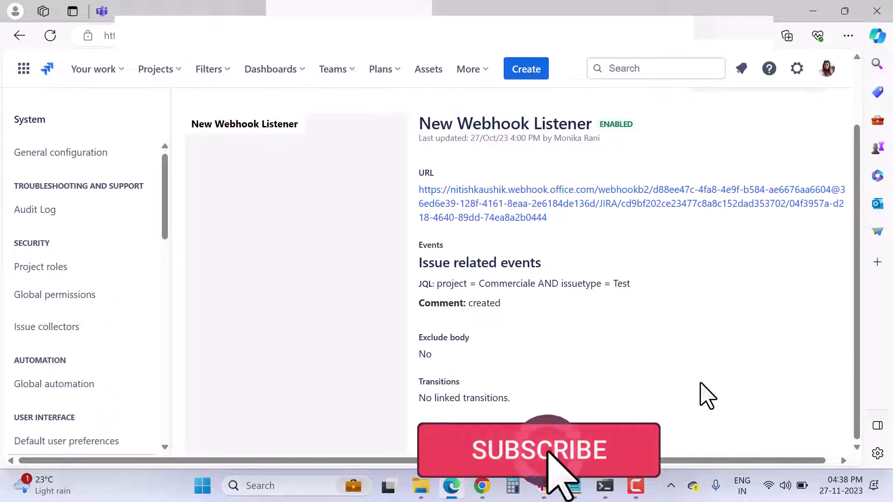
click(167, 10)
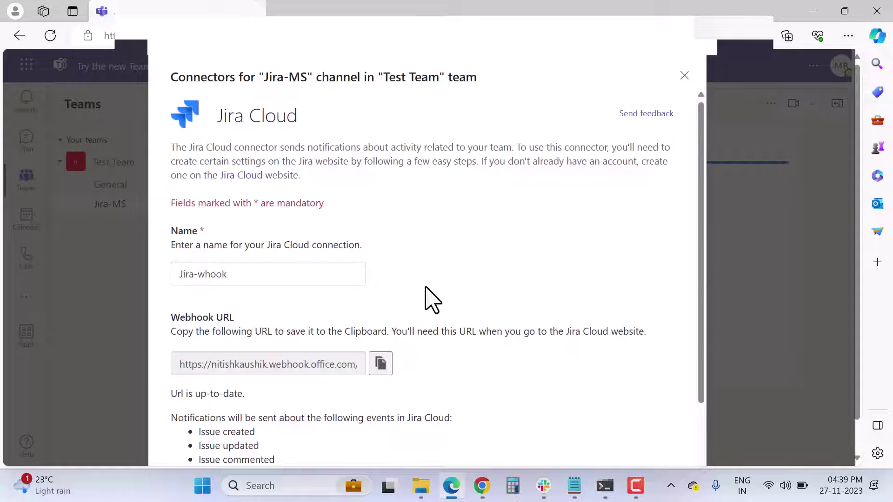
click(380, 364)
click(348, 8)
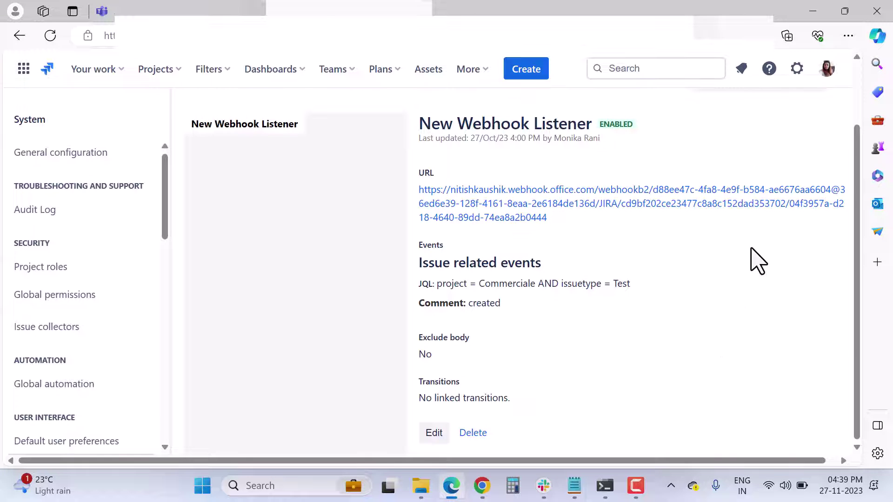
- Confirm the JQL filter targets project Commerciale and issue type Test, then go back
scroll(675, 363, up, 2)
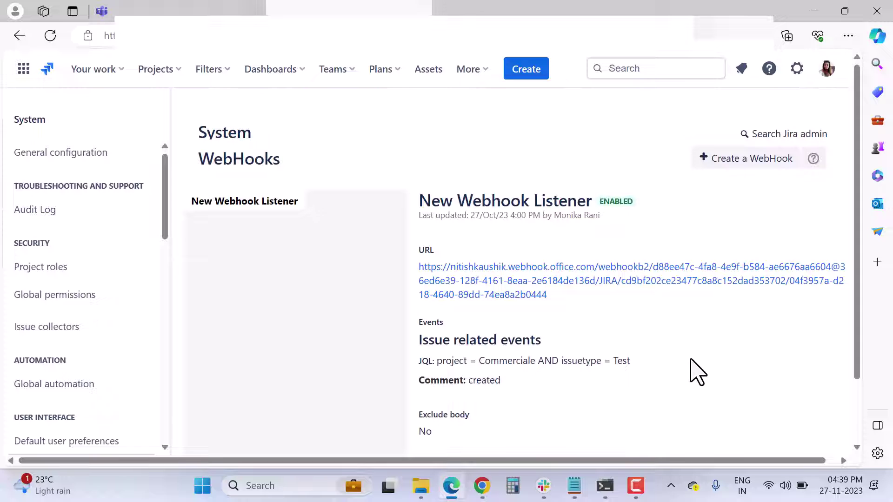
scroll(693, 371, down, 1)
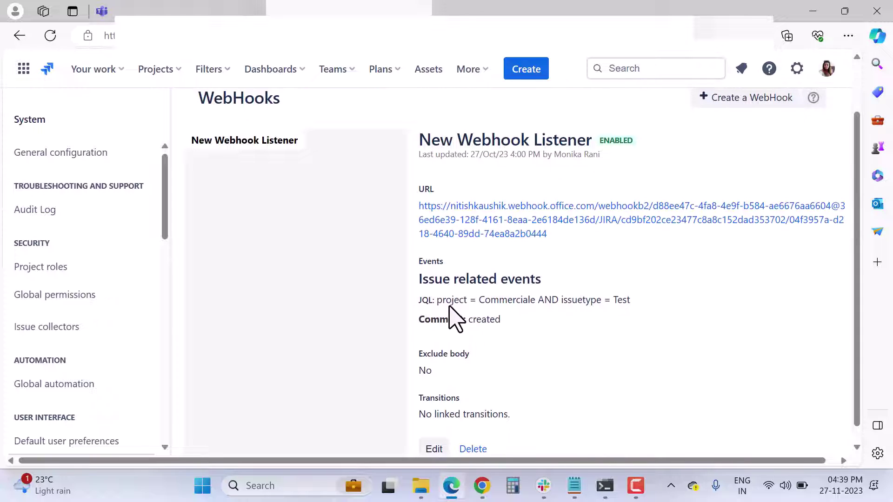
drag(479, 299, 529, 300)
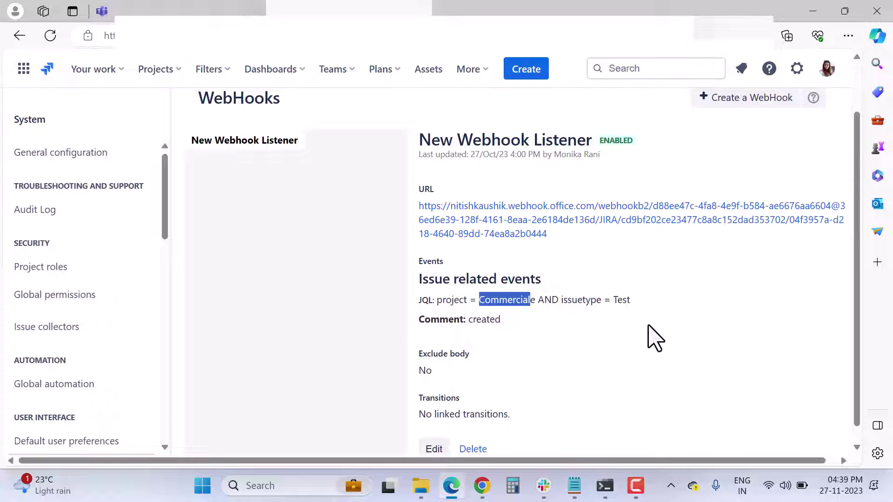
drag(613, 300, 630, 300)
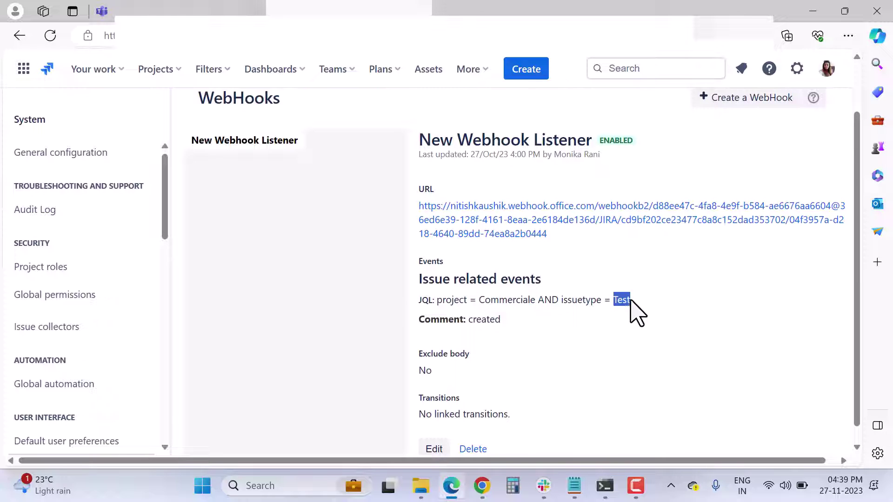
click(330, 267)
scroll(20, 58, down, 1)
click(18, 36)
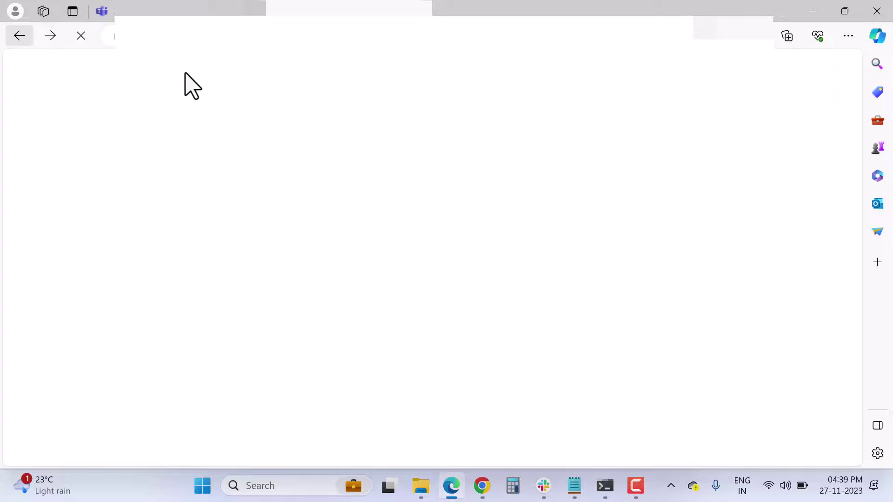
- Post the comment 'this' on Commerciale issue COM-23 'test ms', then return to Teams
click(160, 70)
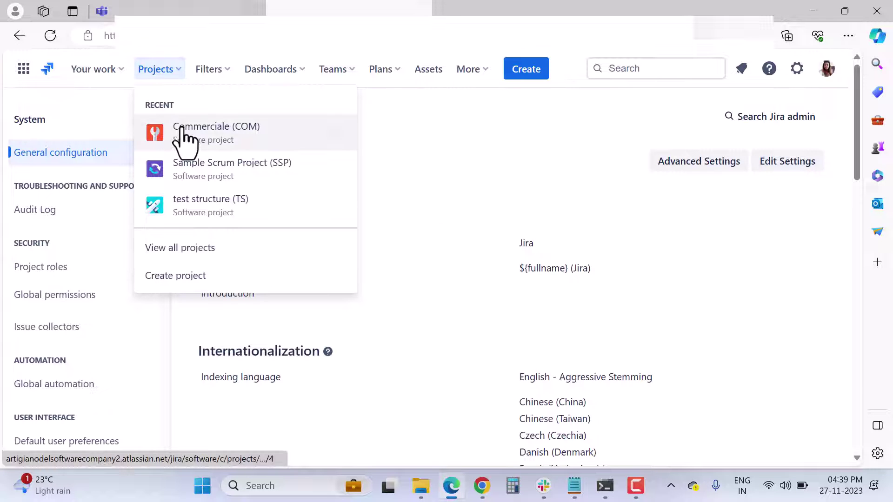
click(185, 135)
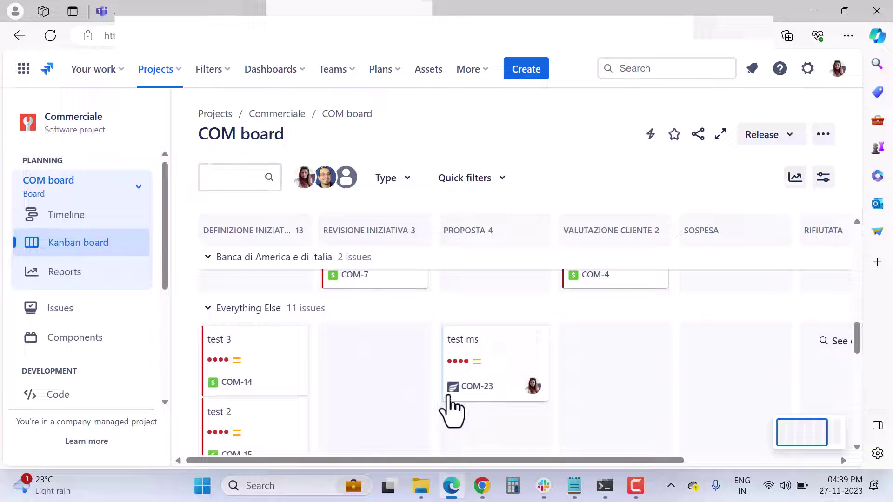
click(466, 356)
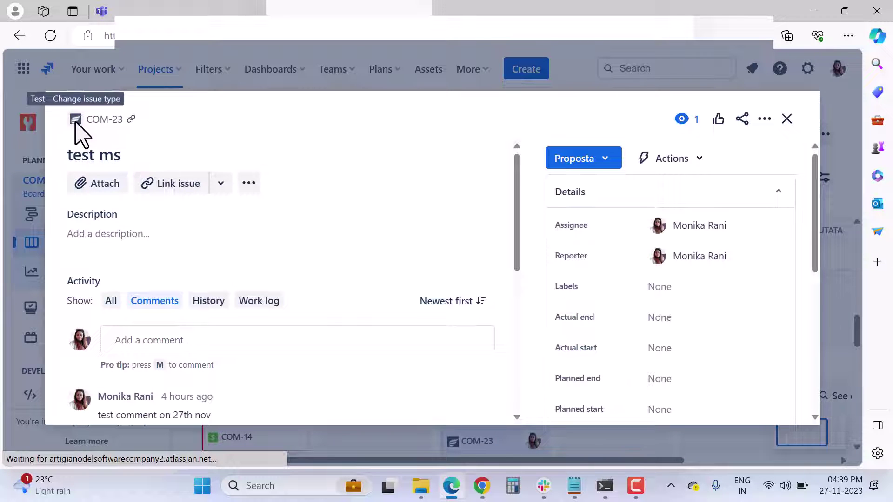
click(282, 342)
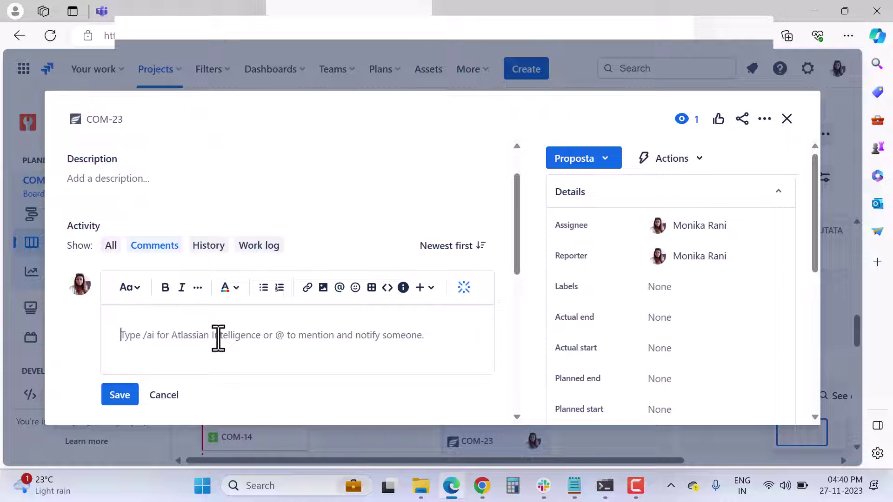
text(this is testing comment to check the webhookm with the MS teams)
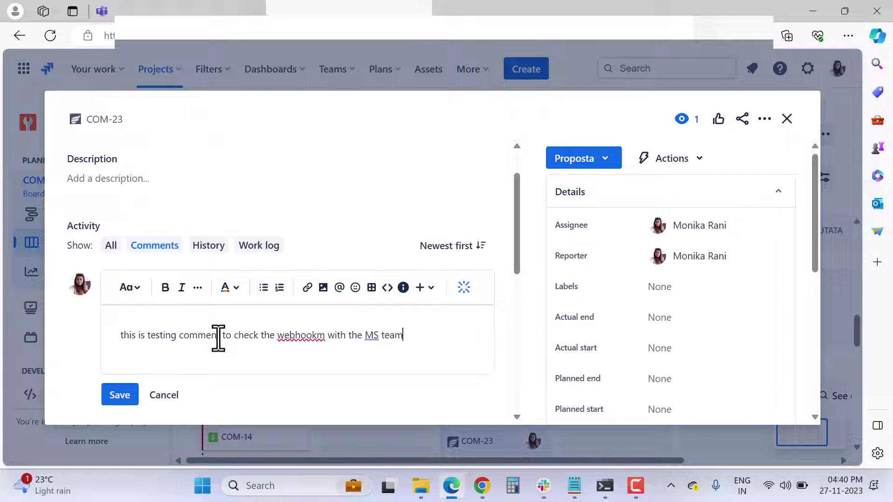
click(119, 395)
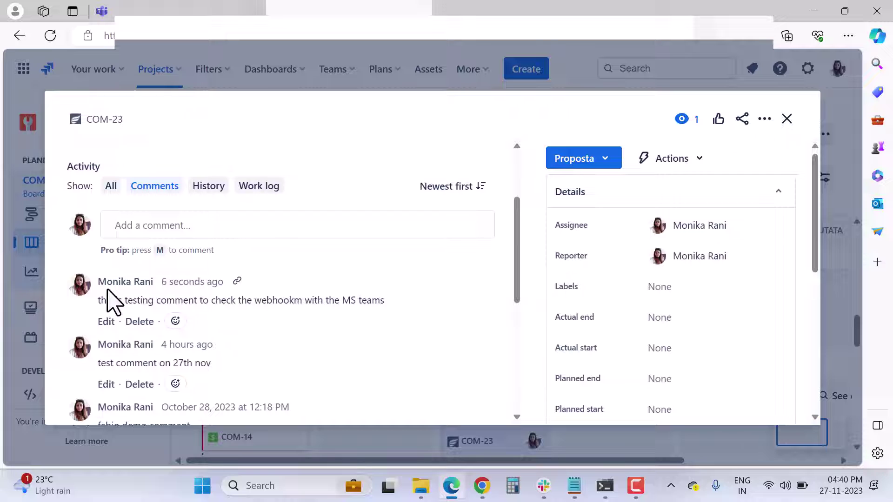
mouse_move(144, 283)
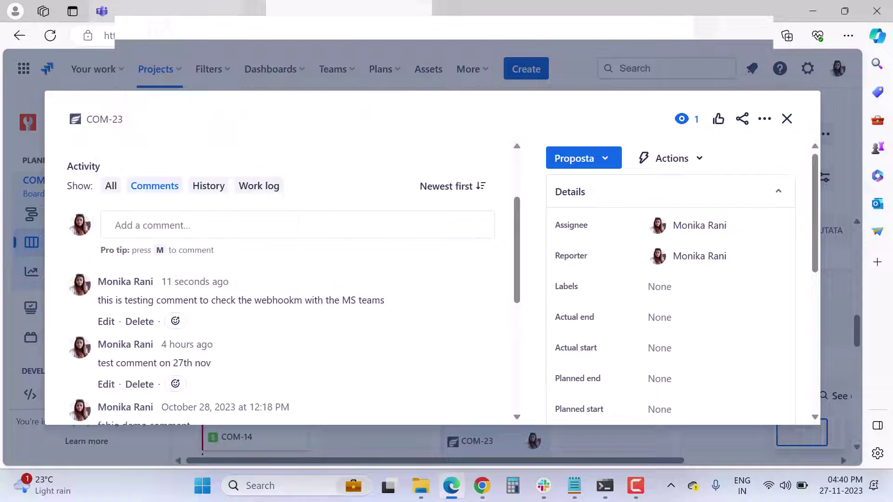
key(ctrl+shift+Tab)
- Expand the Jira Cloud post about the 'test ms' comment and open COM-23 in Jira
click(807, 243)
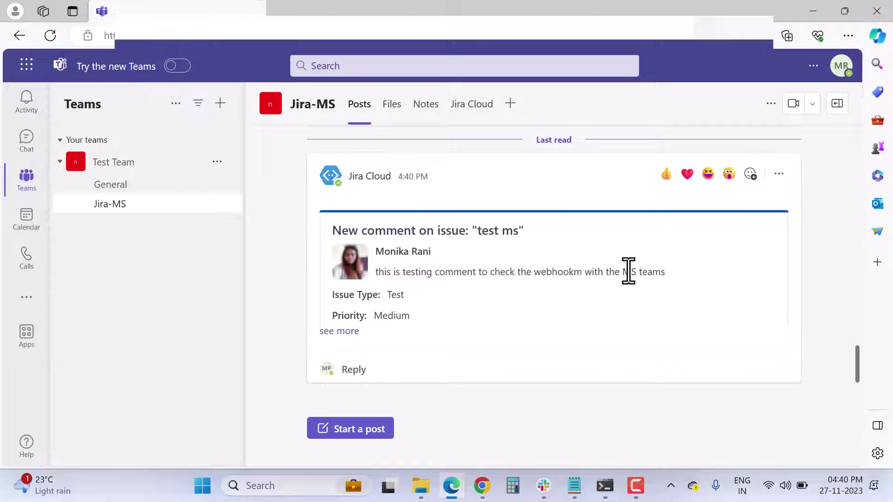
click(351, 331)
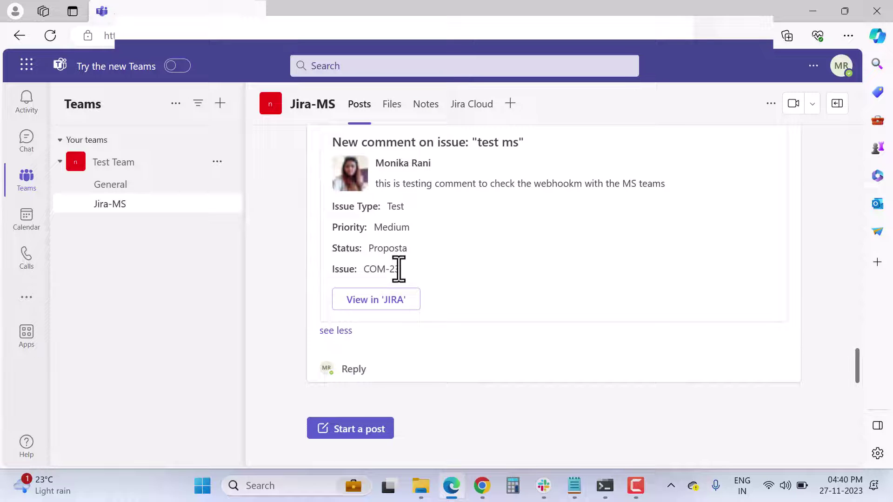
click(365, 307)
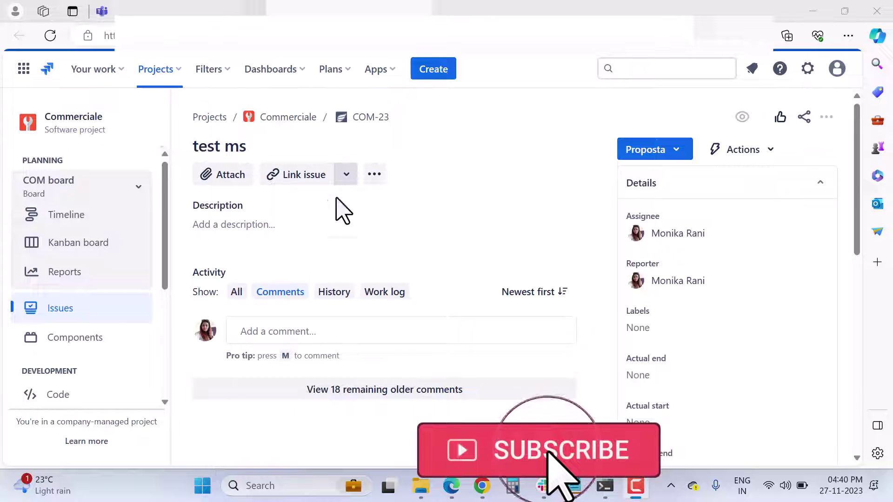
- Load COM-23's 18 older comments and scroll down to the new webhook test comment
click(411, 394)
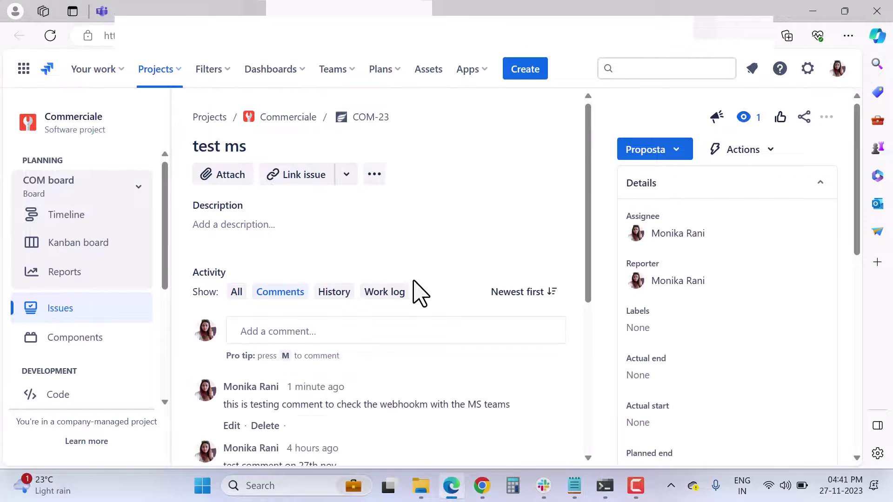
scroll(418, 292, down, 3)
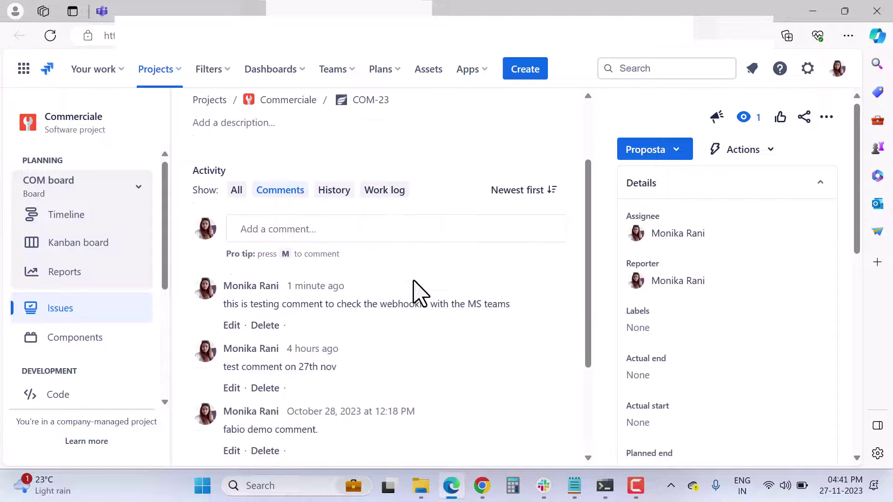